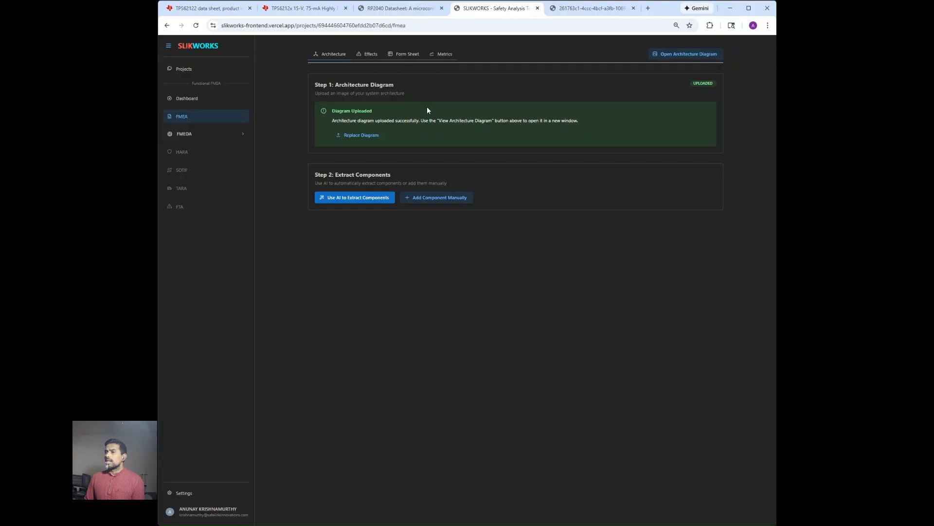
Run AI extraction on the diagram, compare it, and return to the seven-component list
{"action": "left_click", "coordinate": [329, 198]}
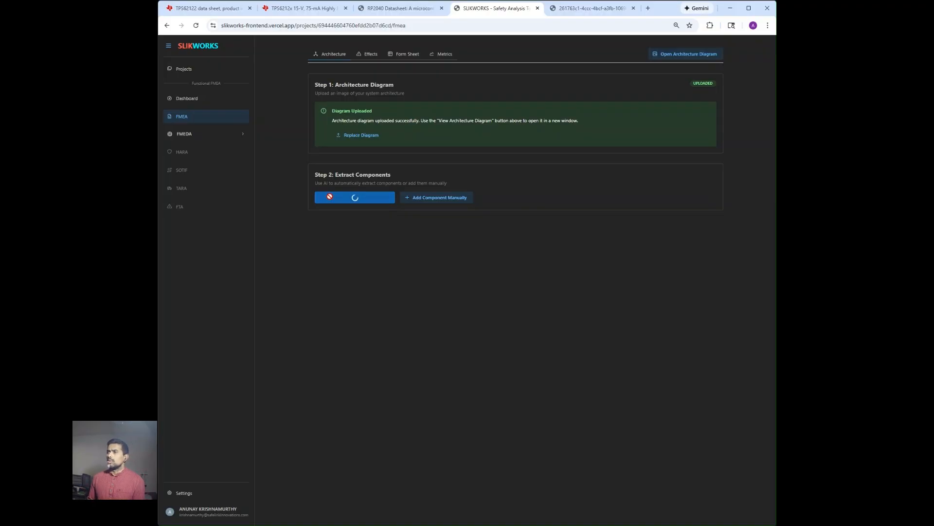
{"action": "left_click", "coordinate": [588, 8]}
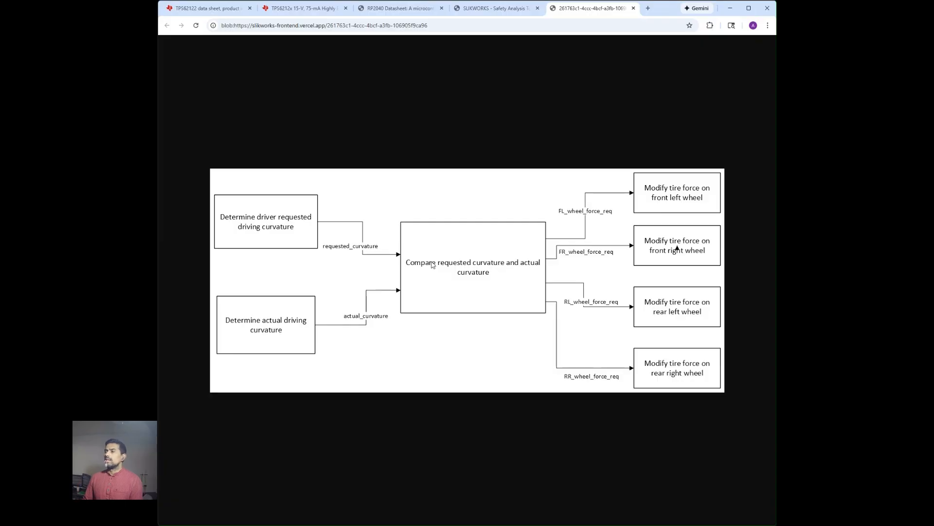
{"action": "left_click", "coordinate": [490, 8]}
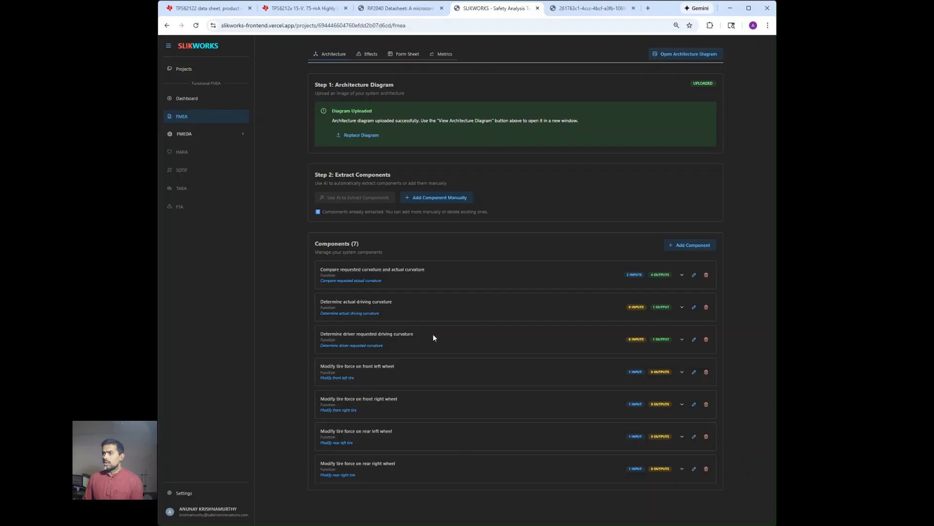
{"action": "left_click", "coordinate": [571, 13]}
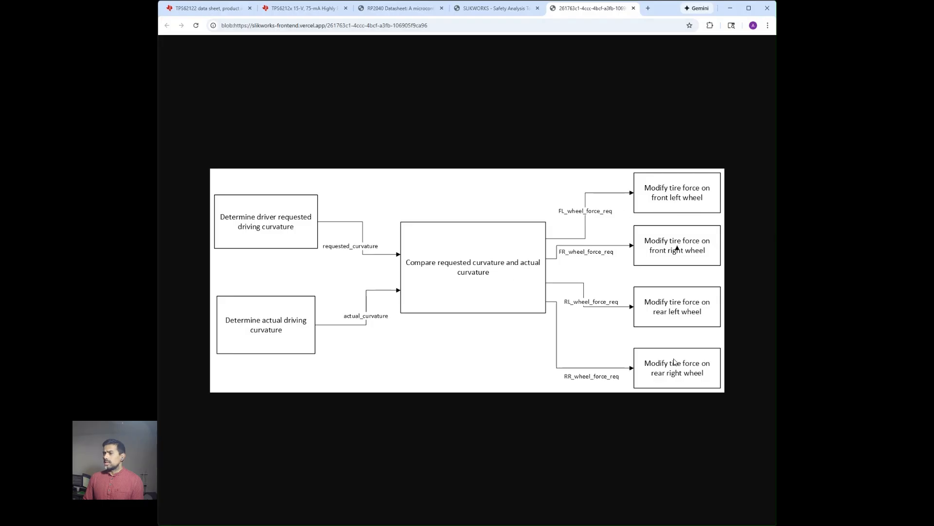
{"action": "left_click", "coordinate": [494, 9]}
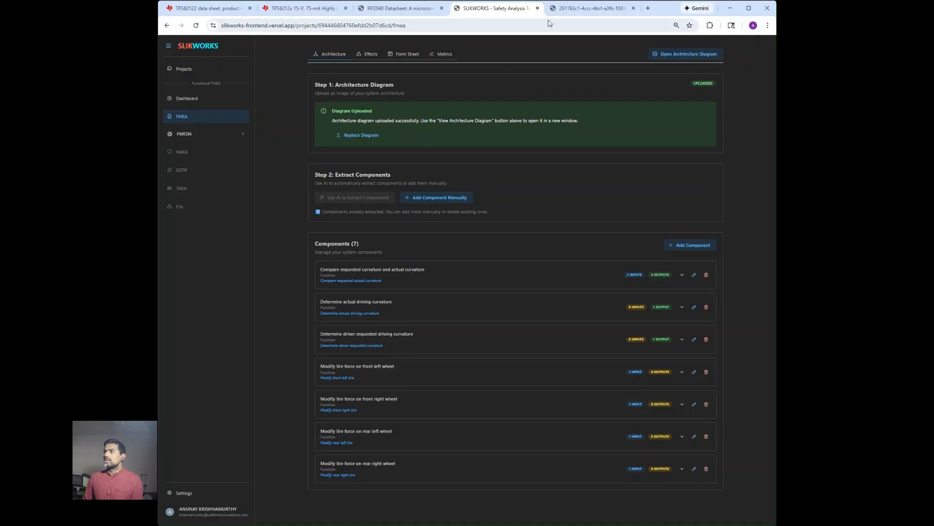
{"action": "left_click", "coordinate": [560, 9]}
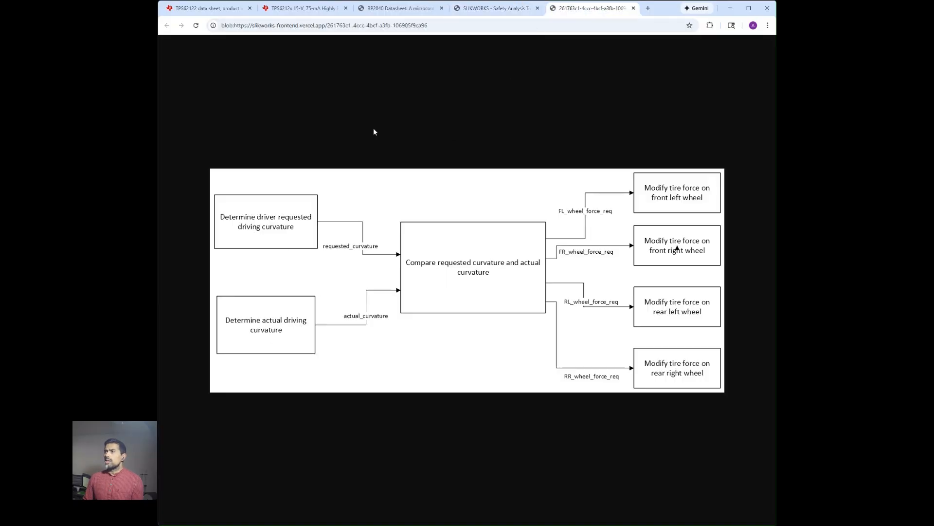
{"action": "left_click", "coordinate": [475, 9]}
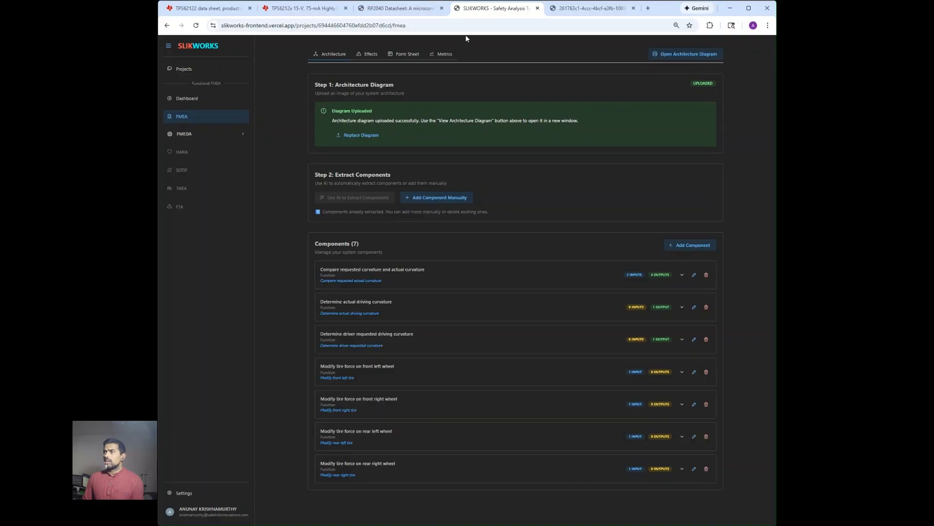
{"action": "left_click", "coordinate": [563, 9]}
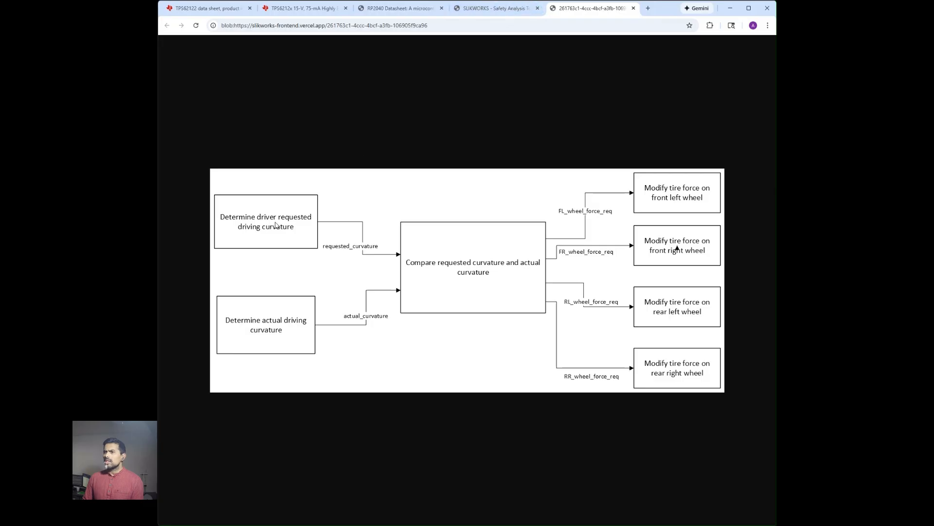
{"action": "left_click", "coordinate": [507, 11]}
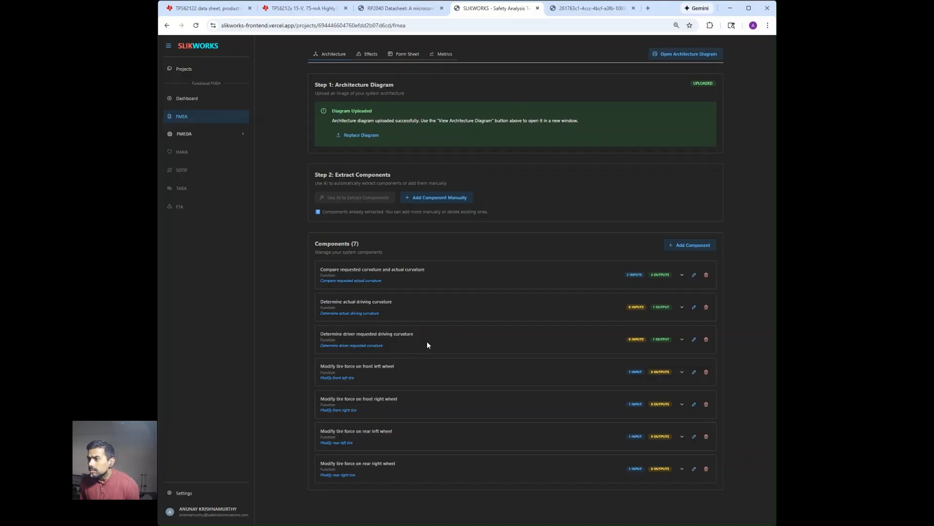
Edit 'Determine driver requested driving curvature' and list its available malfunction types
{"action": "left_click", "coordinate": [694, 339]}
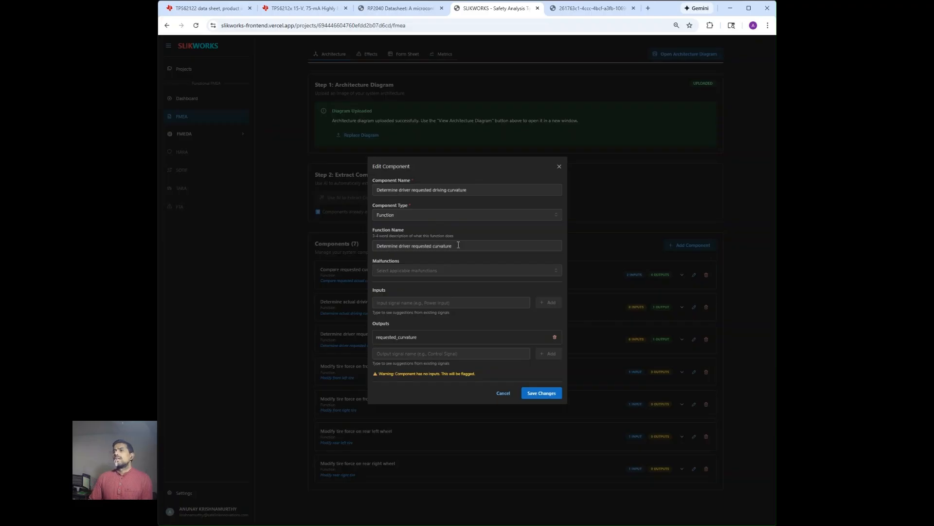
{"action": "left_click", "coordinate": [466, 270]}
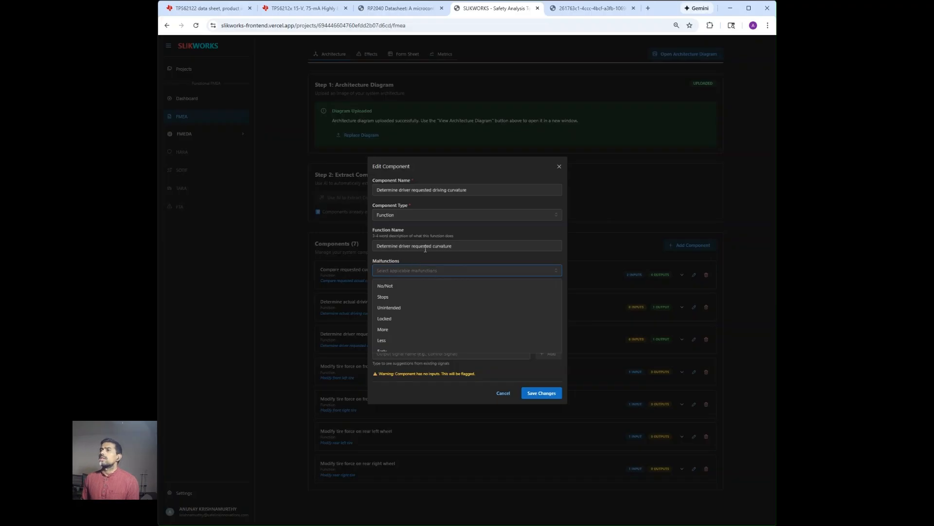
Assign the No/Not, More and Less malfunctions to the driver requested curvature component
{"action": "left_click", "coordinate": [432, 289]}
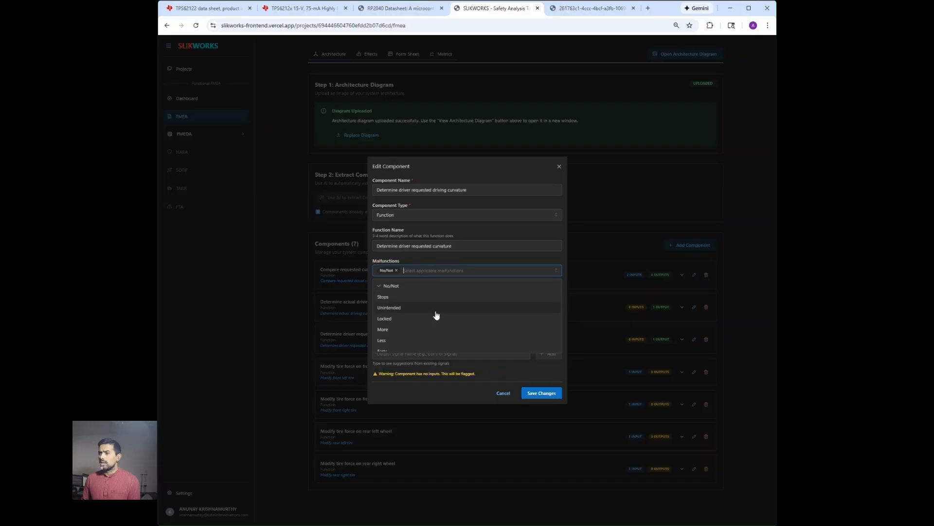
{"action": "scroll", "coordinate": [436, 315], "scroll_direction": "down", "scroll_amount": 2}
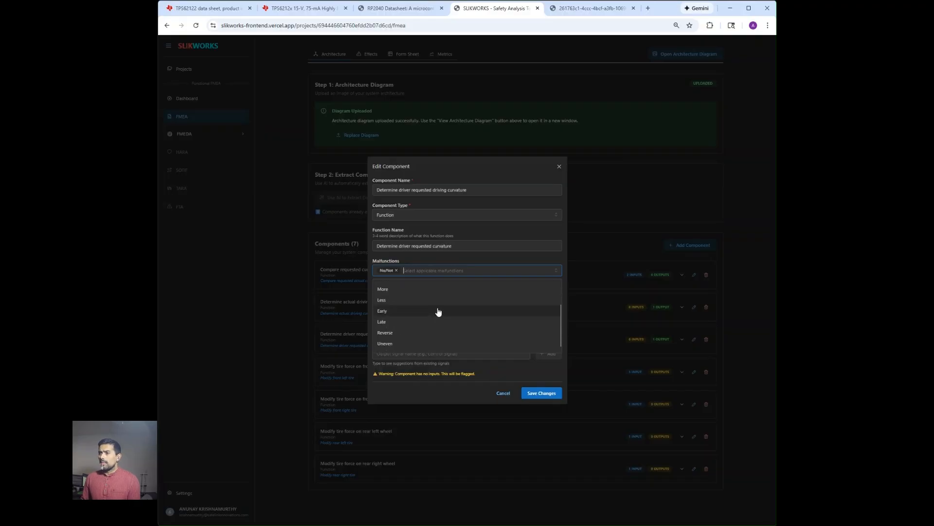
{"action": "scroll", "coordinate": [436, 326], "scroll_direction": "down", "scroll_amount": 1}
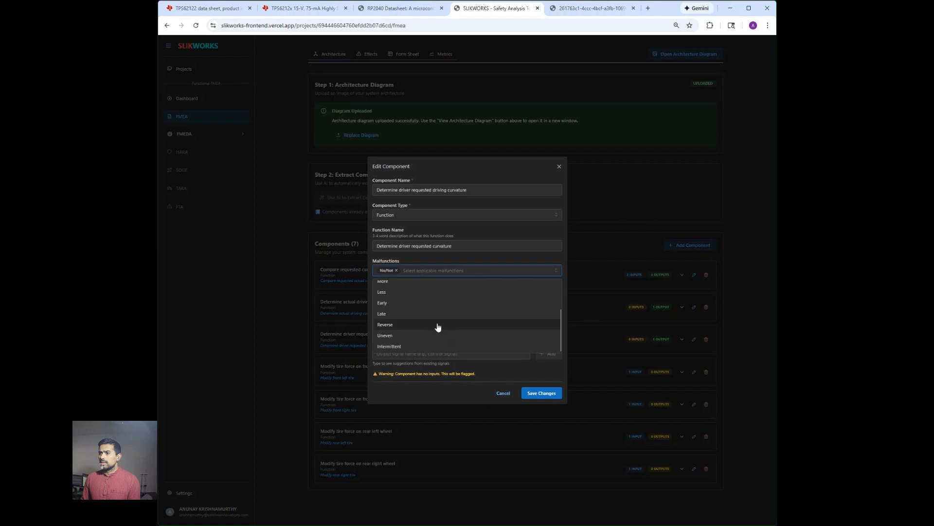
{"action": "left_click", "coordinate": [442, 283]}
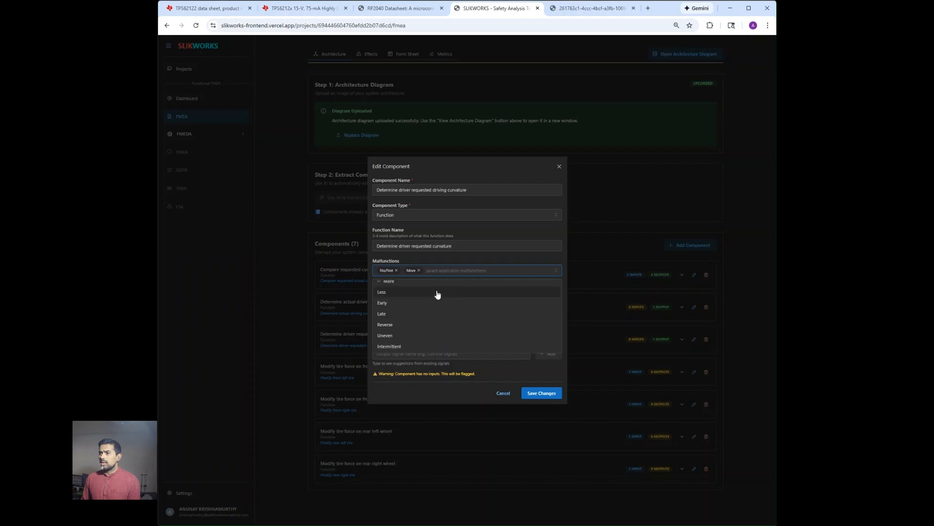
{"action": "left_click", "coordinate": [434, 294]}
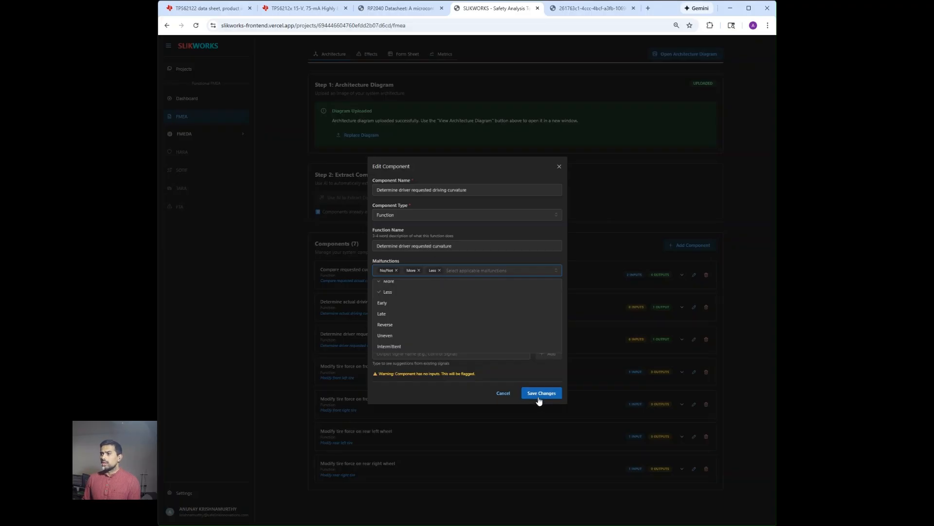
{"action": "left_click", "coordinate": [548, 380]}
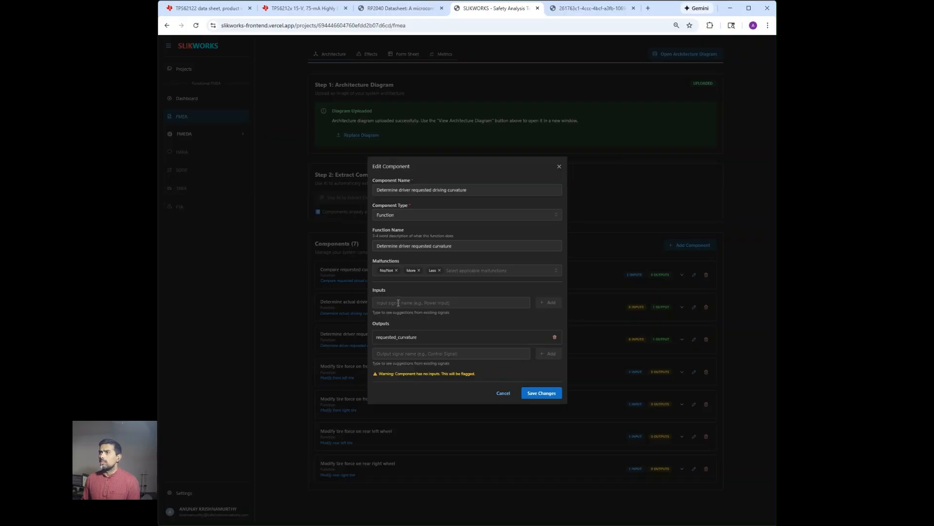
Check the architecture diagram, then save the driver requested curvature component
{"action": "left_click", "coordinate": [560, 8]}
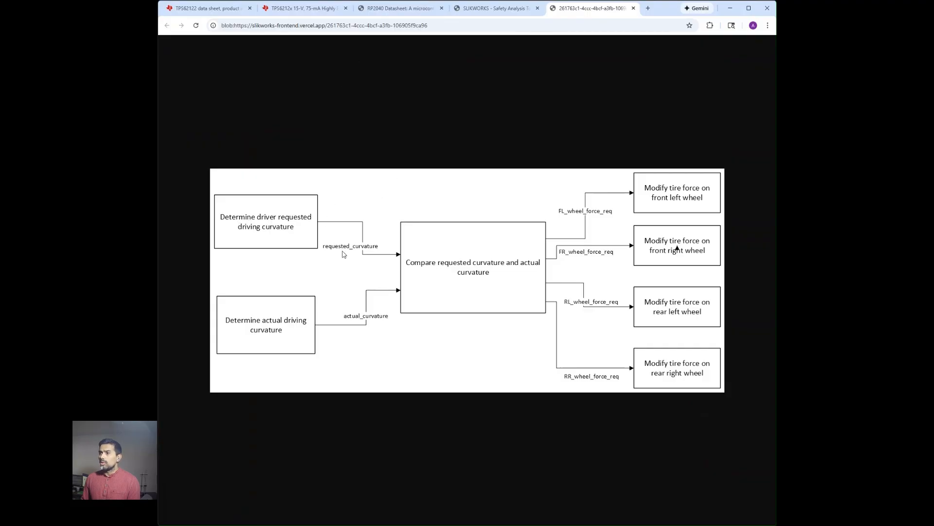
{"action": "left_click", "coordinate": [493, 9]}
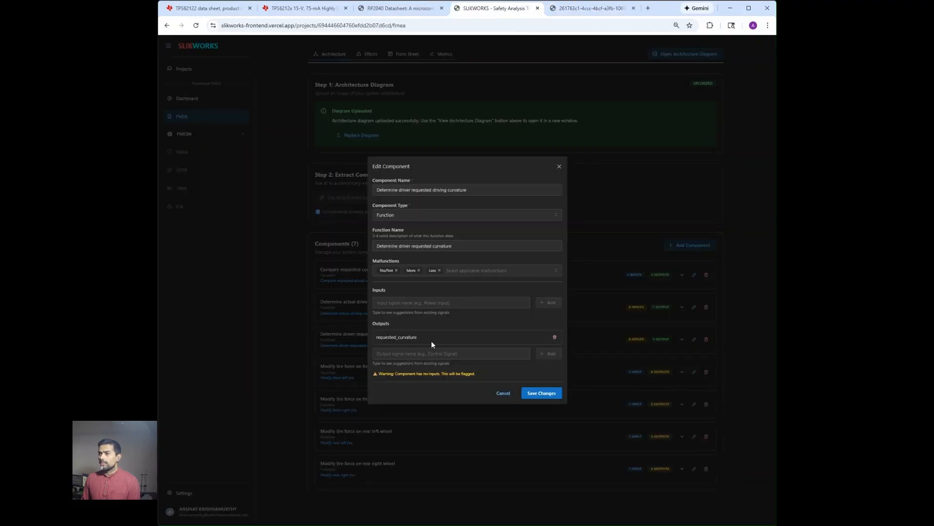
{"action": "left_click", "coordinate": [530, 398]}
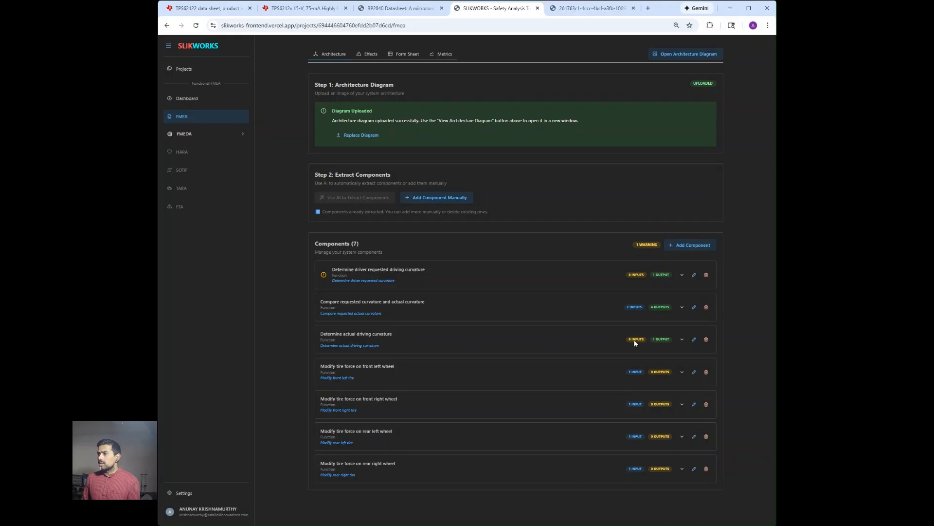
Give 'Determine actual driving curvature' the No/Not, More and Less malfunctions and save
{"action": "left_click", "coordinate": [694, 339]}
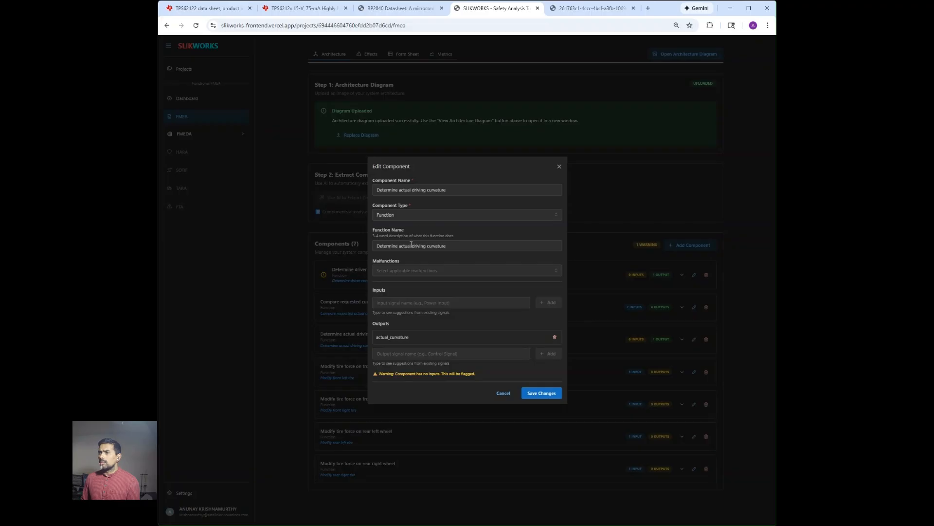
{"action": "left_click", "coordinate": [451, 269]}
{"action": "left_click", "coordinate": [437, 286]}
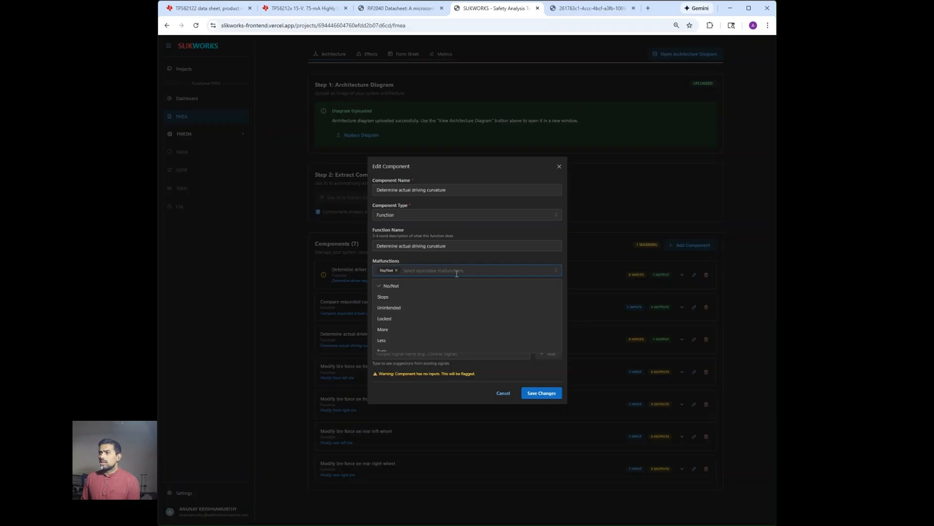
{"action": "left_click", "coordinate": [447, 330]}
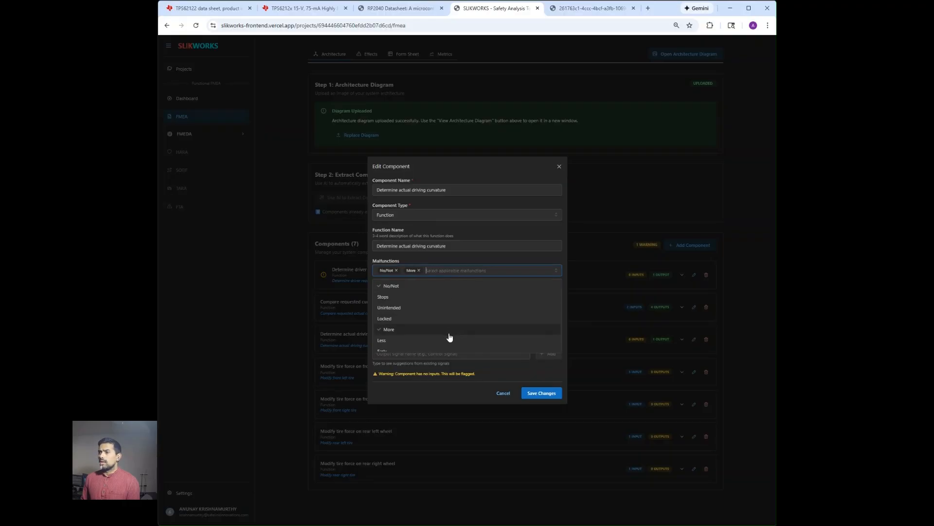
{"action": "left_click", "coordinate": [449, 340]}
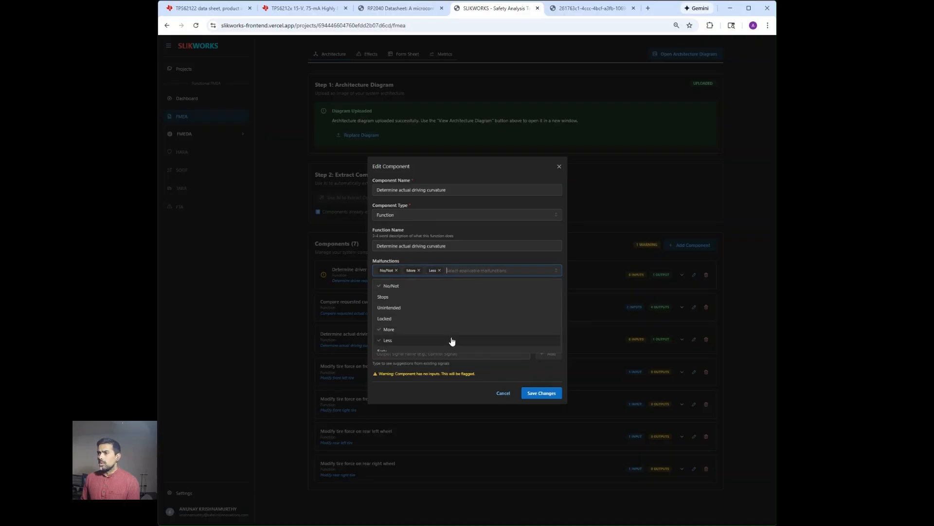
{"action": "left_click", "coordinate": [535, 397]}
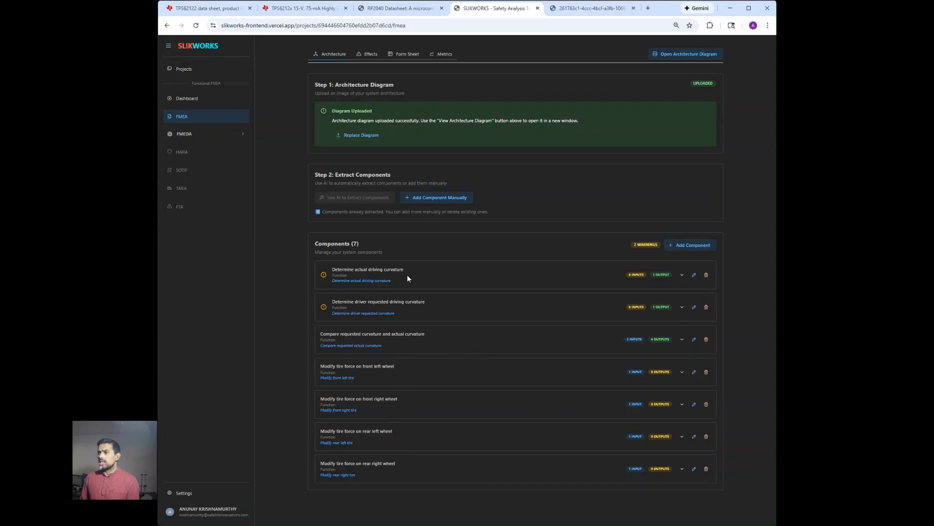
Switch the FMEA project to its Effects view
{"action": "left_click", "coordinate": [366, 57]}
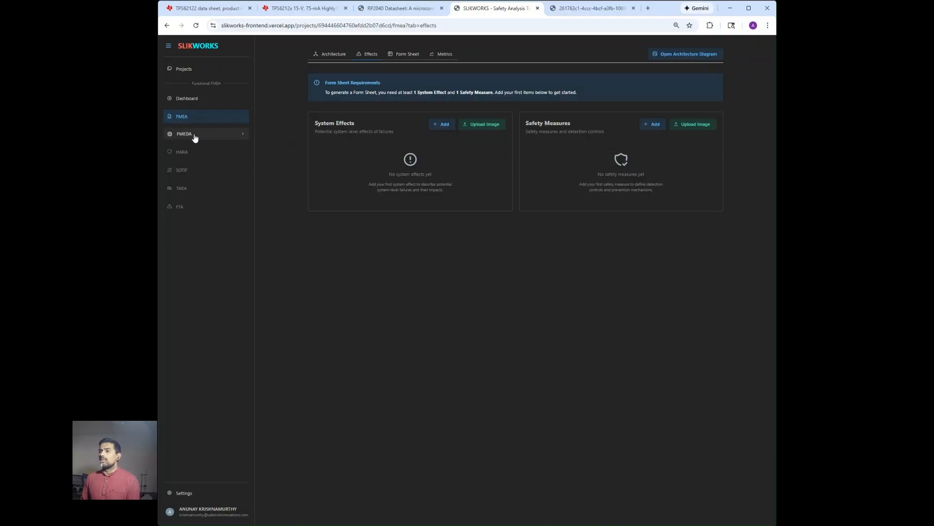
Upload the system effects image and the safety measures image for extraction
{"action": "left_click", "coordinate": [471, 128]}
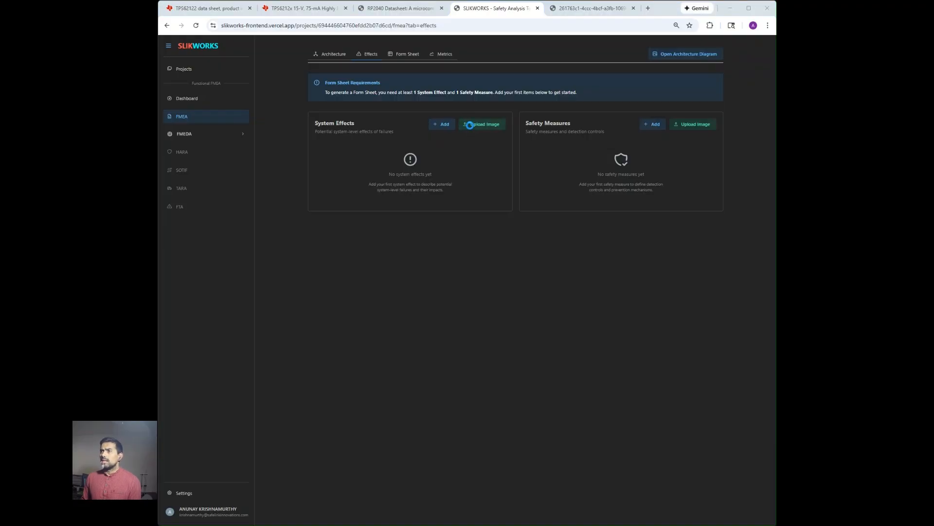
{"action": "double_click", "coordinate": [302, 88]}
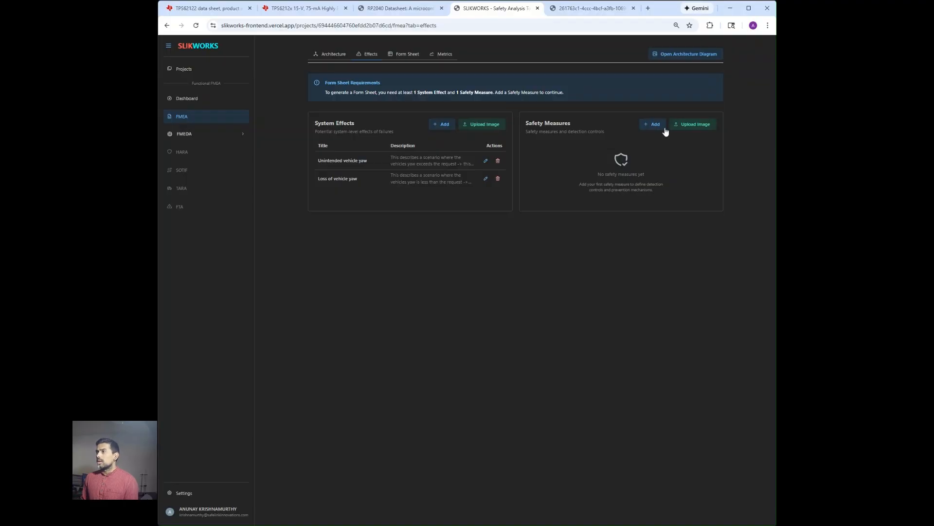
{"action": "left_click", "coordinate": [684, 124]}
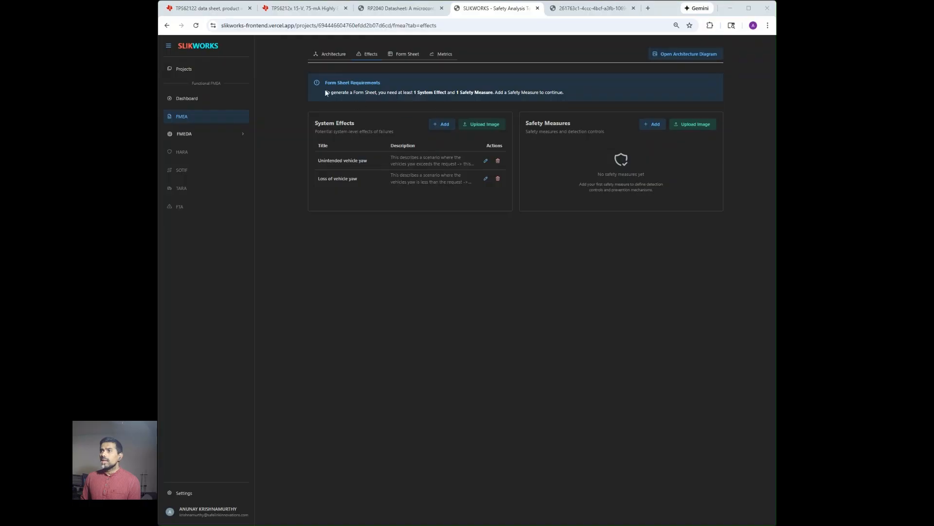
{"action": "double_click", "coordinate": [318, 75]}
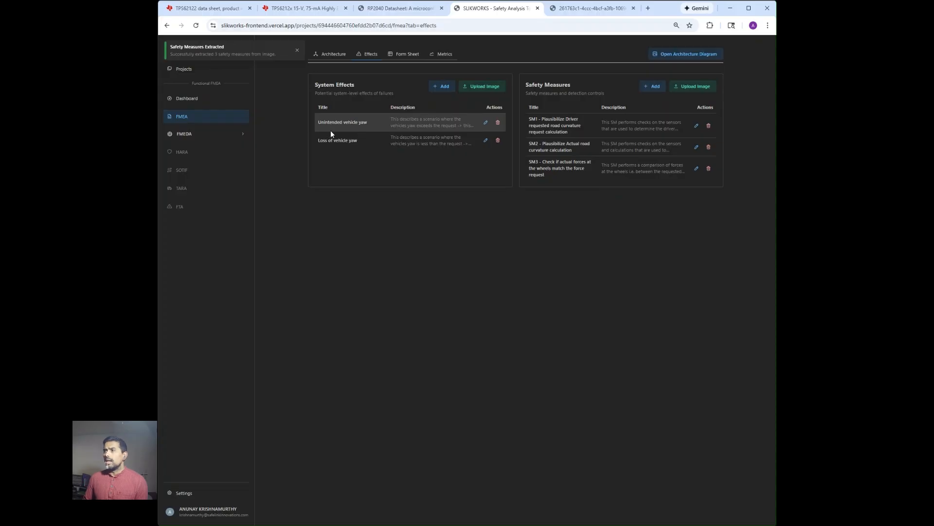
Inspect the Unintended vehicle yaw effect without changes, then go to the Form Sheet view
{"action": "left_click", "coordinate": [485, 123]}
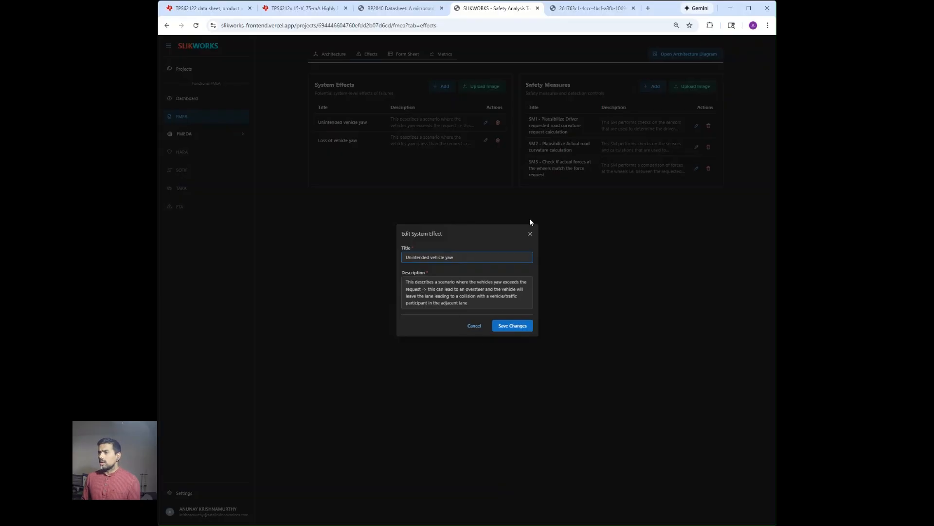
{"action": "left_click", "coordinate": [530, 234]}
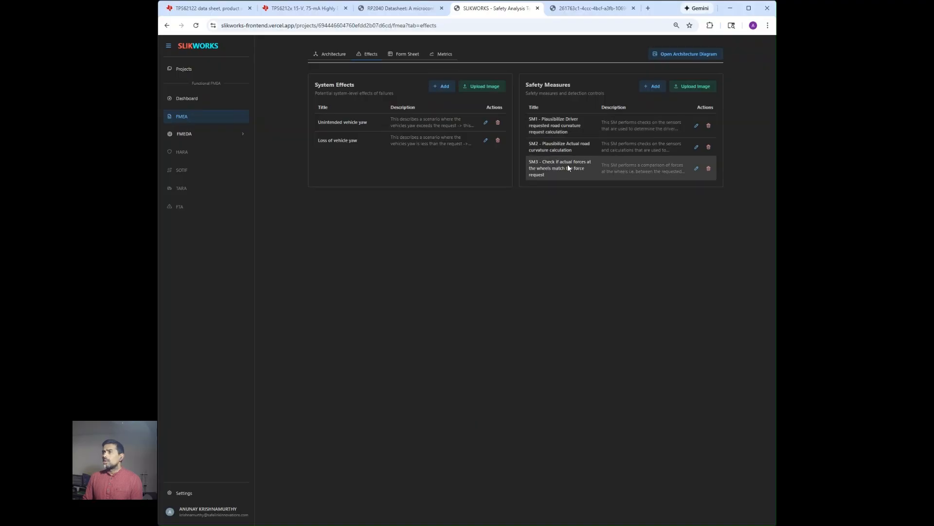
{"action": "left_click", "coordinate": [397, 57]}
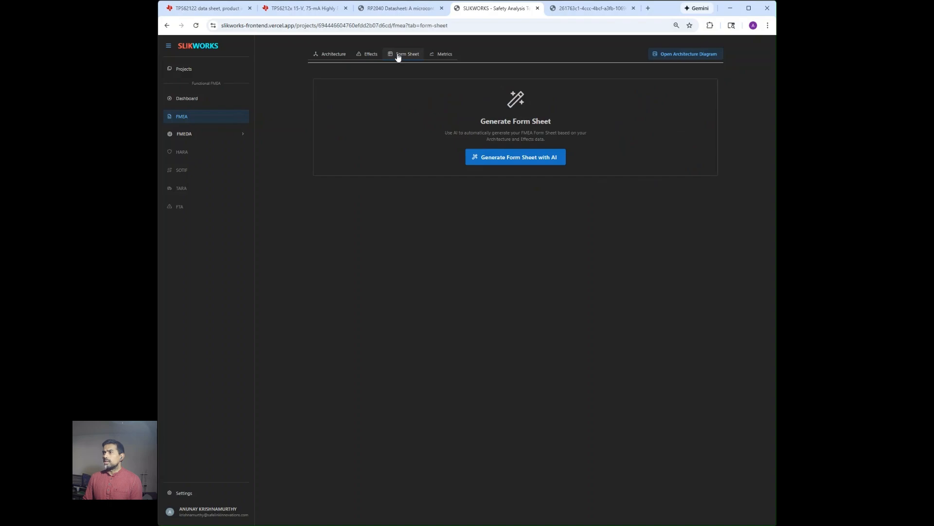